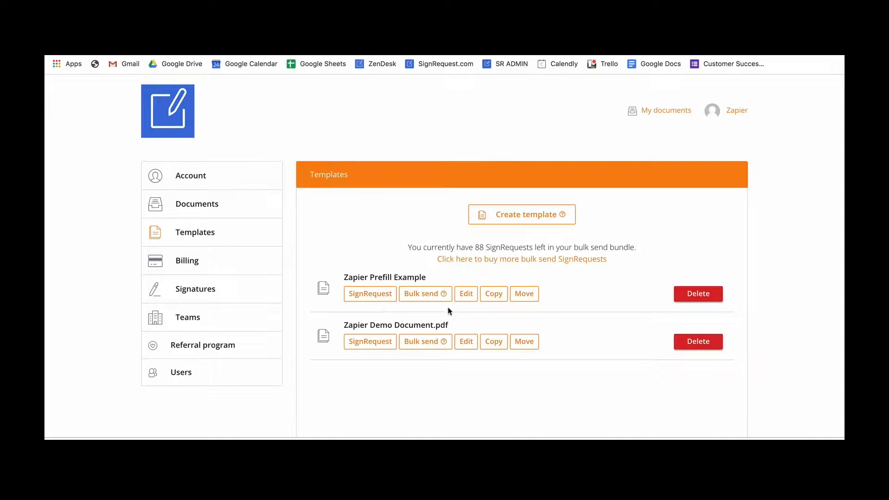
Open the Zapier Prefill Example template for editing and check the External ID in the Name text field's advanced settings.
{"action": "left_click", "coordinate": [466, 294]}
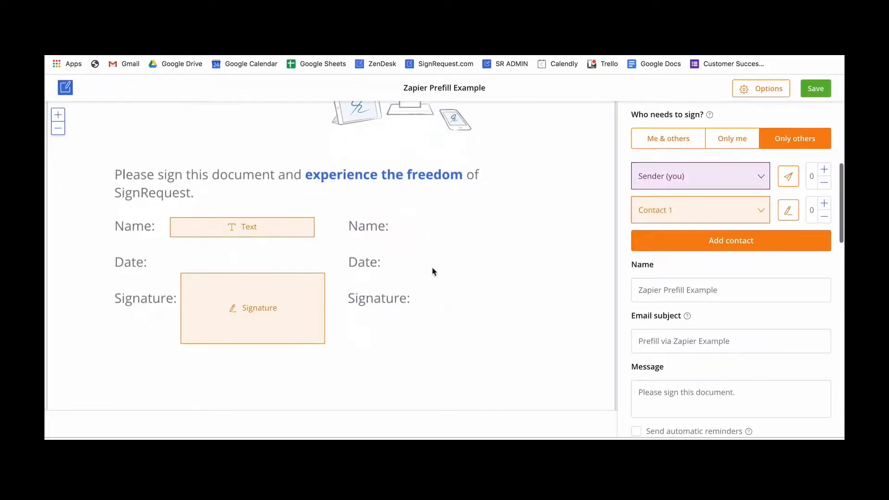
{"action": "left_click", "coordinate": [243, 223]}
{"action": "left_click", "coordinate": [229, 201]}
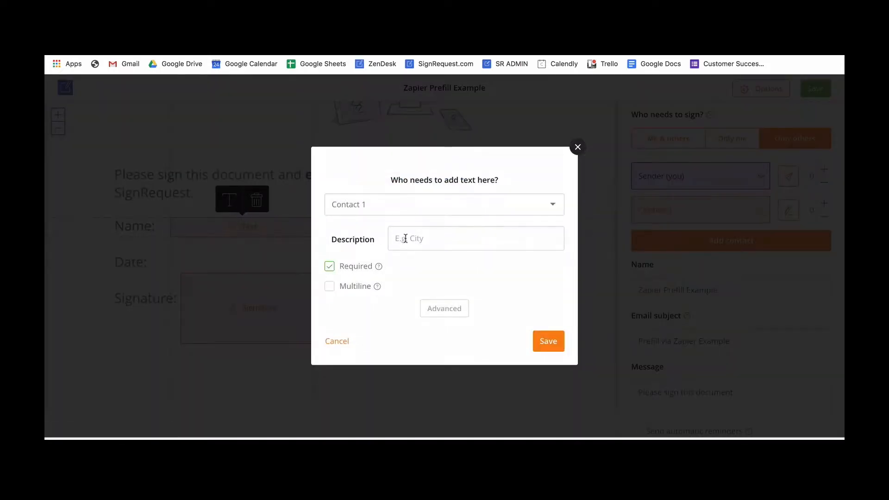
{"action": "left_click", "coordinate": [444, 315]}
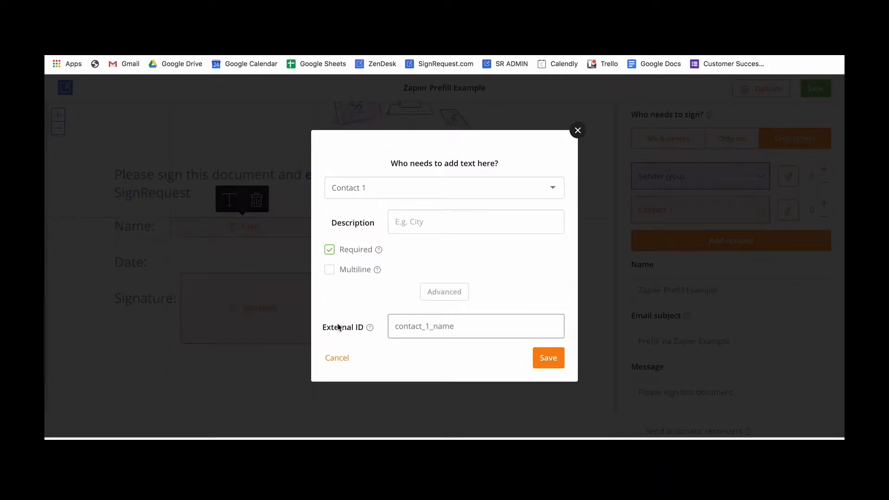
{"action": "left_click_drag", "start_coordinate": [469, 328], "coordinate": [388, 328]}
{"action": "left_click", "coordinate": [460, 326]}
{"action": "left_click", "coordinate": [546, 365]}
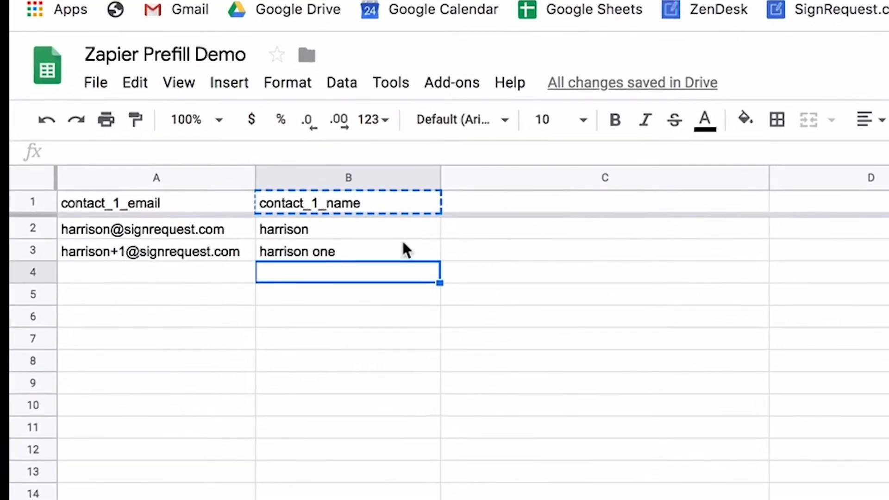
Compare the contact_1_name column header in the Zapier Prefill Demo sheet with the External ID of the template's Name text field.
{"action": "left_click", "coordinate": [367, 200]}
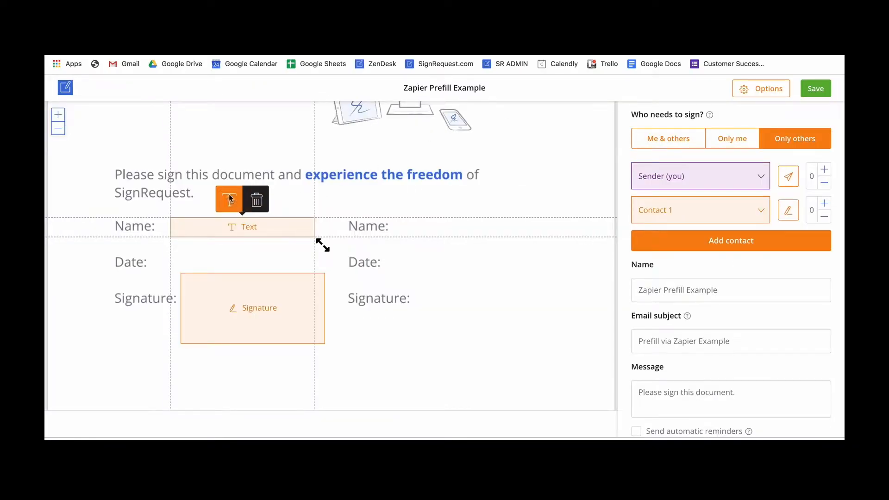
{"action": "left_click", "coordinate": [230, 198]}
{"action": "left_click", "coordinate": [444, 292]}
{"action": "left_click", "coordinate": [464, 327]}
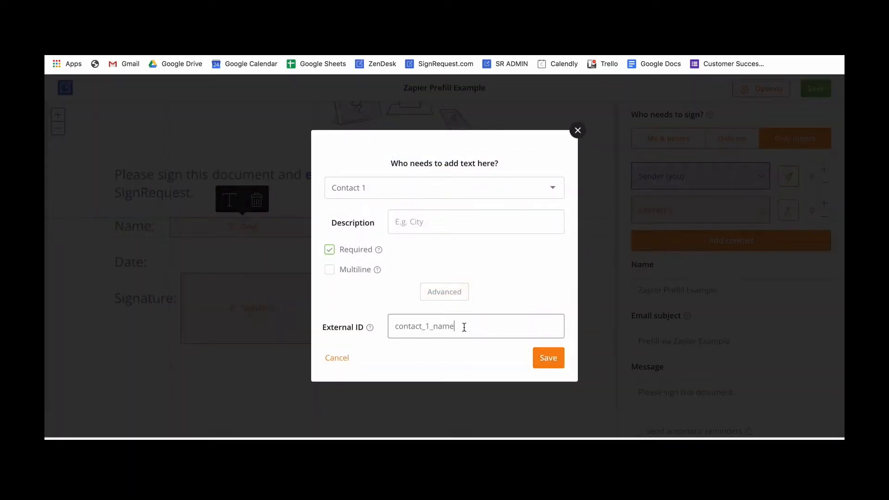
{"action": "left_click_drag", "start_coordinate": [464, 327], "coordinate": [359, 332]}
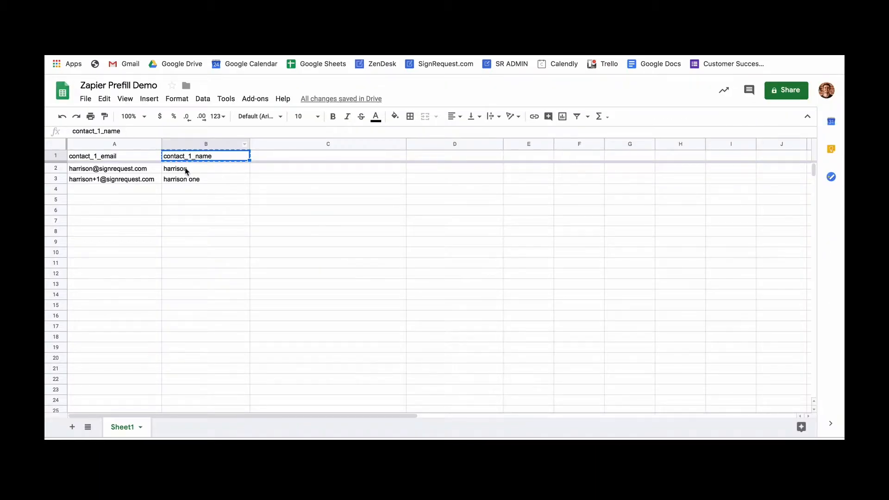
Review the contact_1_name column and the contact rows in the Zapier Prefill Demo sheet.
{"action": "left_click", "coordinate": [208, 144]}
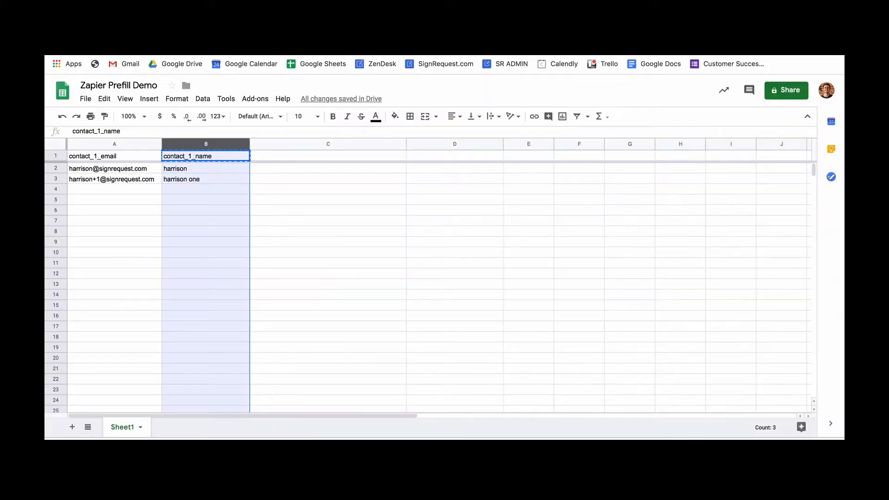
{"action": "left_click", "coordinate": [125, 180]}
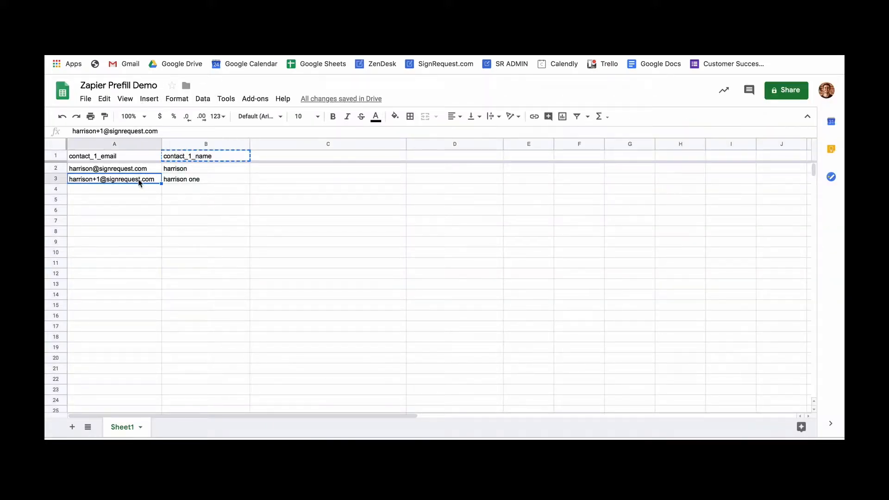
{"action": "left_click", "coordinate": [201, 189]}
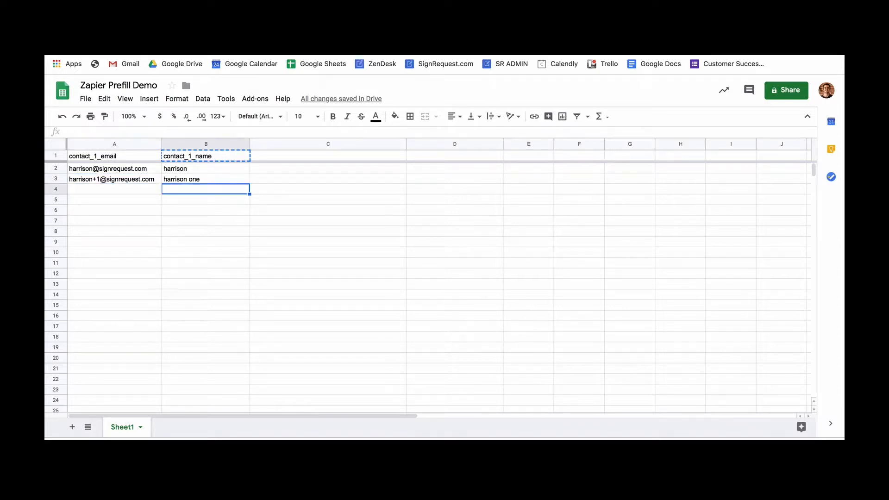
Switch to Zapier and choose Google Sheets as the app to connect with SignRequest.
{"action": "key", "text": "ctrl+Tab"}
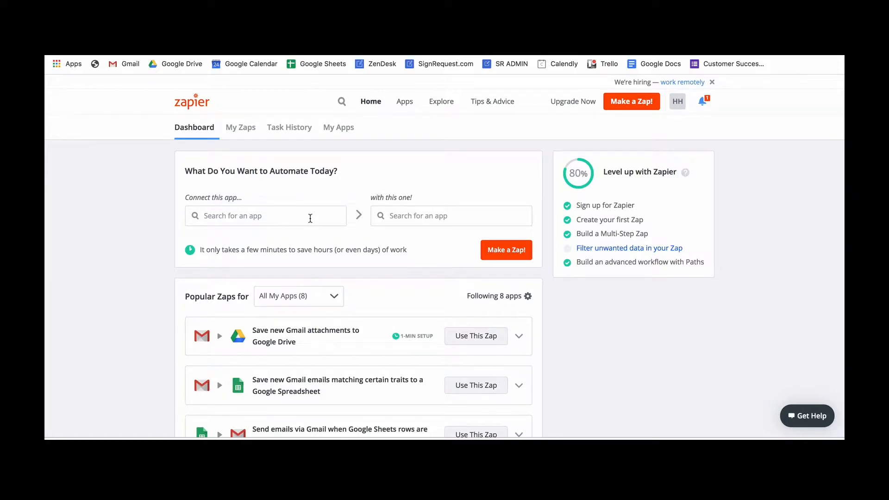
{"action": "left_click", "coordinate": [281, 213]}
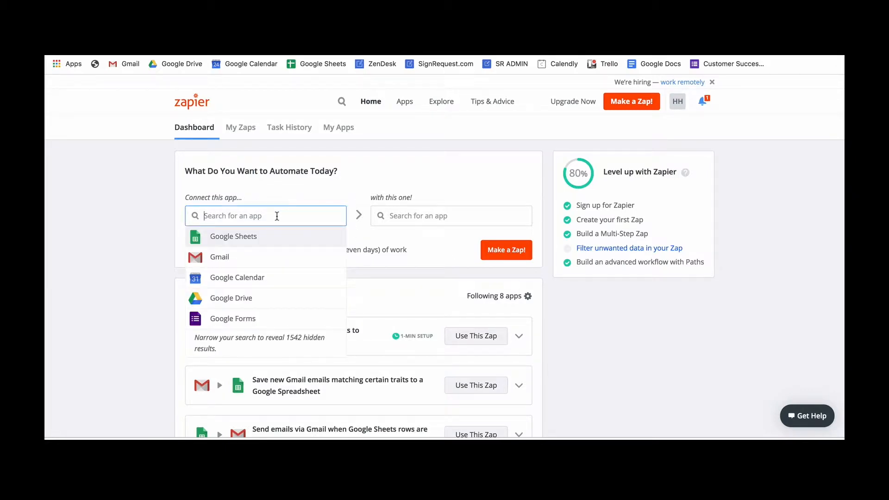
{"action": "left_click", "coordinate": [255, 237]}
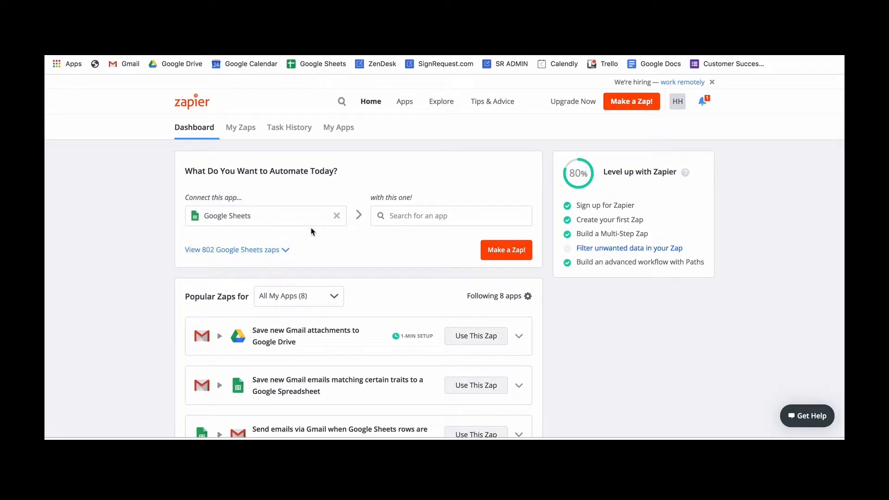
{"action": "left_click", "coordinate": [437, 219]}
{"action": "type", "text": "sign"}
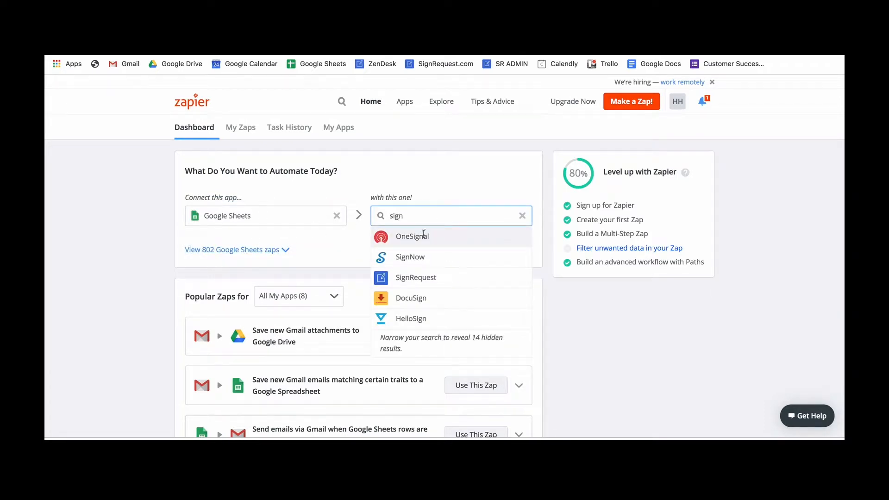
{"action": "left_click", "coordinate": [403, 278]}
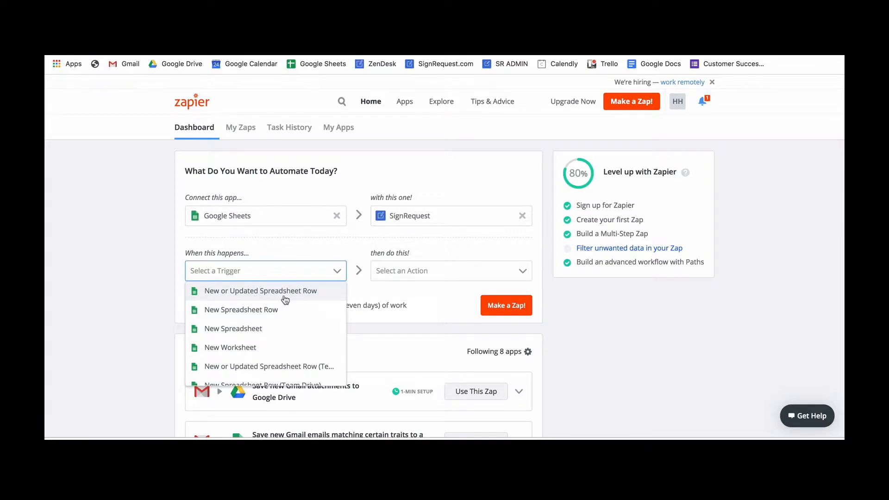
Create the Zap with the trigger New or Updated Spreadsheet Row and the action Send SignRequest From Template.
{"action": "left_click", "coordinate": [262, 296]}
{"action": "left_click", "coordinate": [410, 274]}
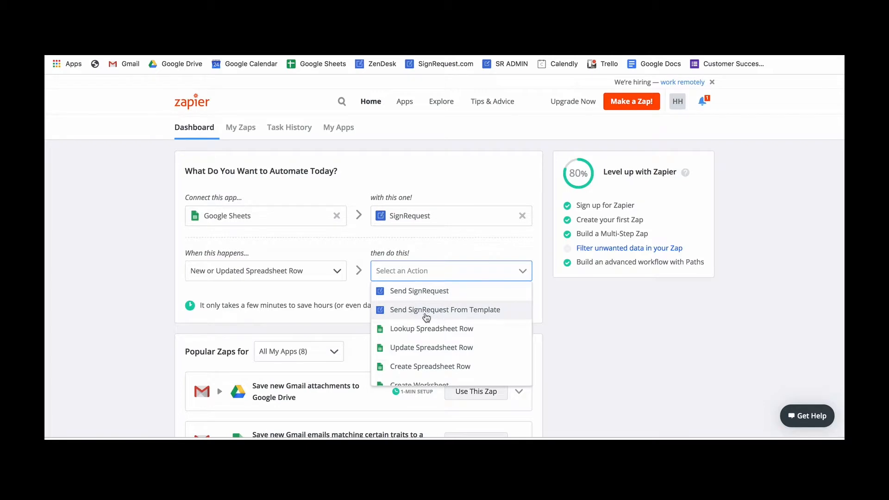
{"action": "left_click", "coordinate": [472, 313]}
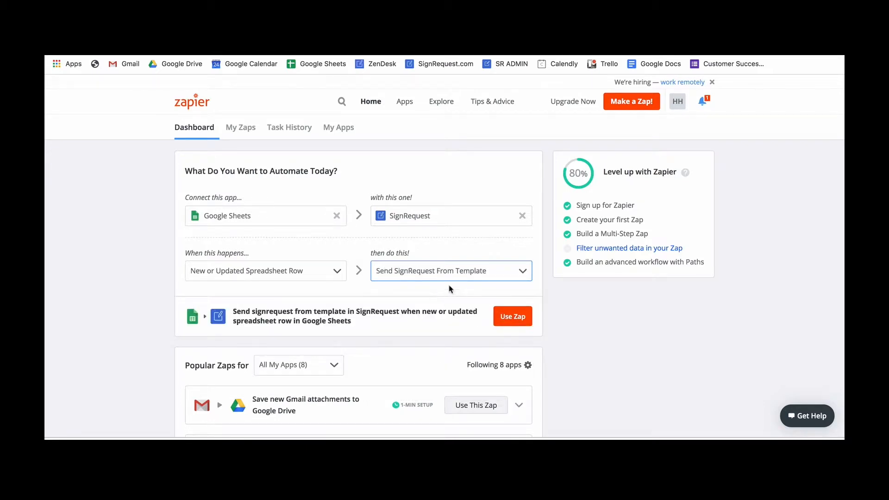
{"action": "left_click", "coordinate": [505, 317]}
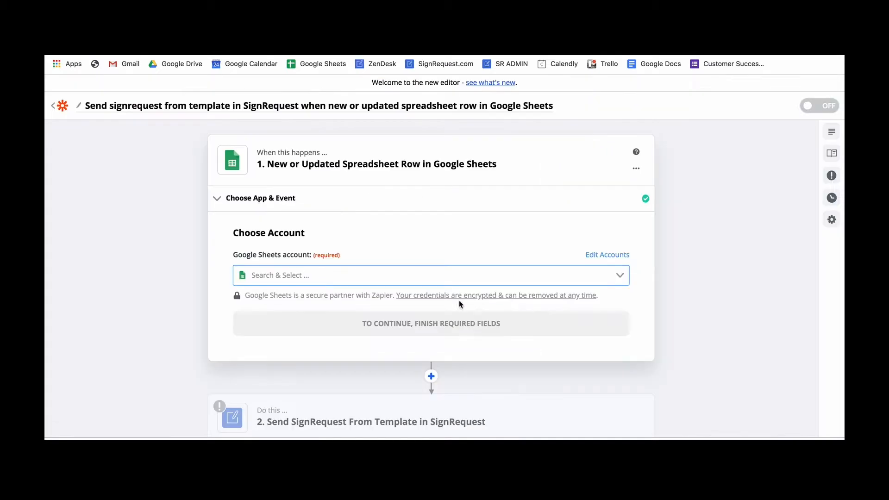
Select the existing Google Sheets account for the trigger and continue to the spreadsheet settings.
{"action": "left_click", "coordinate": [314, 279]}
{"action": "left_click", "coordinate": [327, 308]}
{"action": "left_click", "coordinate": [326, 323]}
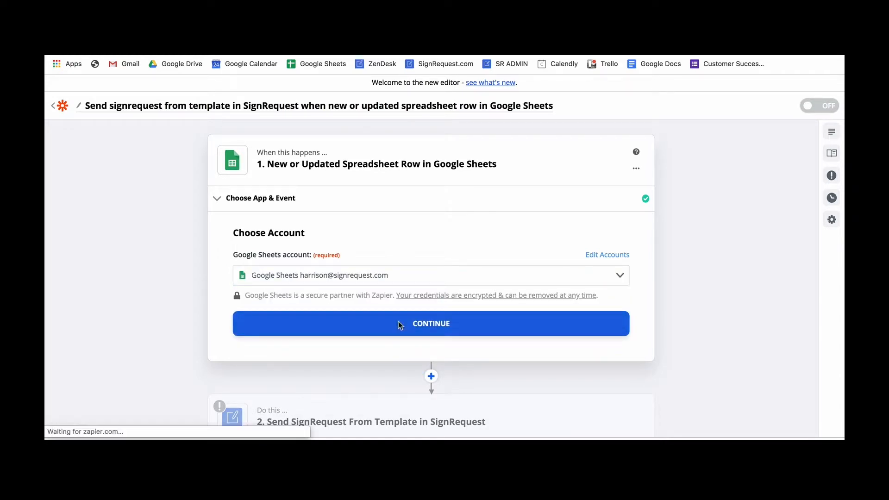
Set the trigger to the Zapier Prefill Demo spreadsheet, worksheet Sheet1 and trigger column any_column, and proceed.
{"action": "left_click", "coordinate": [288, 263]}
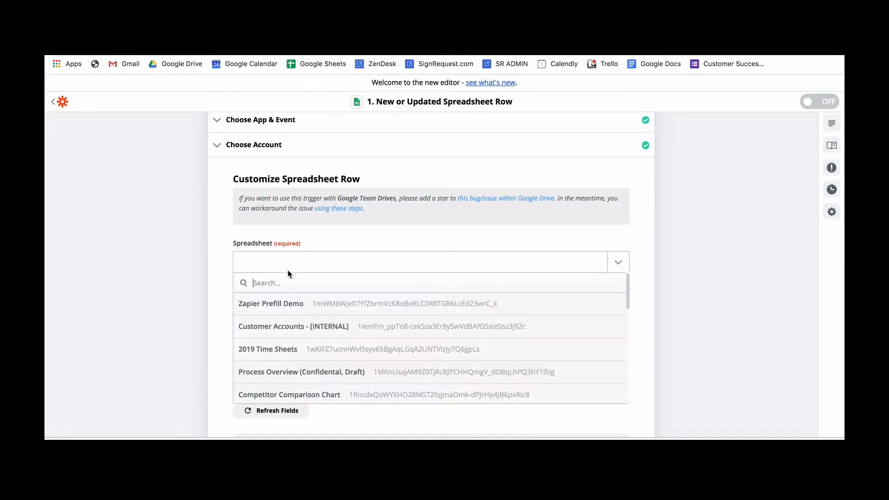
{"action": "left_click", "coordinate": [288, 304]}
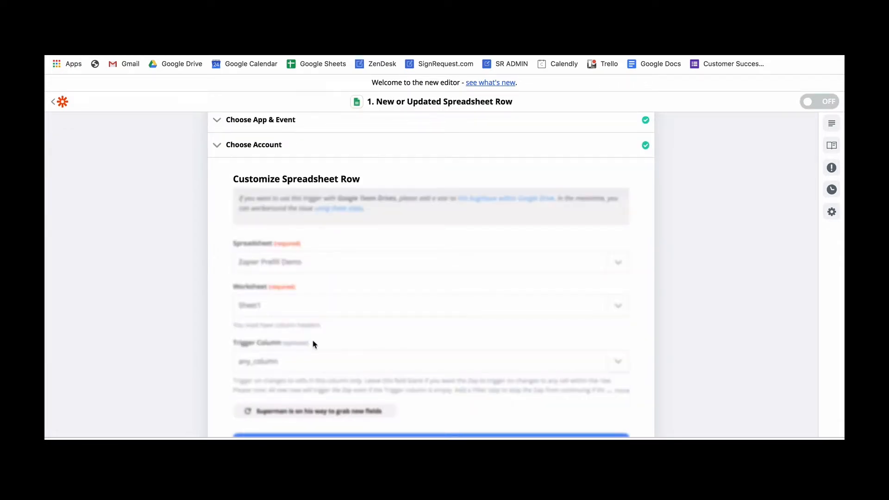
{"action": "scroll", "coordinate": [313, 343], "scroll_direction": "down", "scroll_amount": 2}
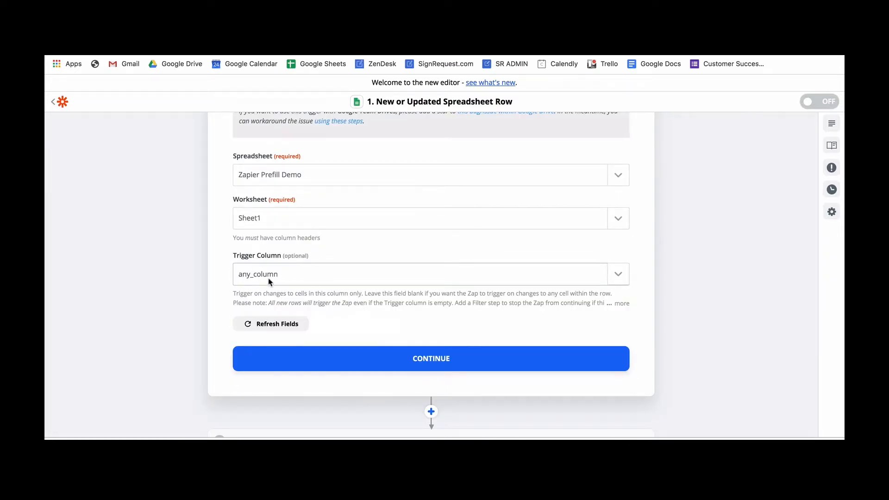
{"action": "left_click", "coordinate": [423, 358]}
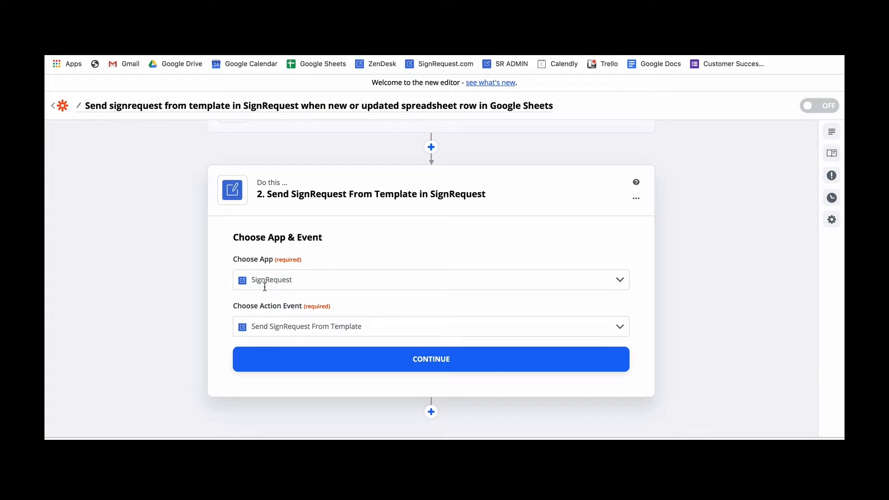
Accept Send SignRequest From Template as the action event and select the existing SignRequest account.
{"action": "left_click", "coordinate": [356, 352]}
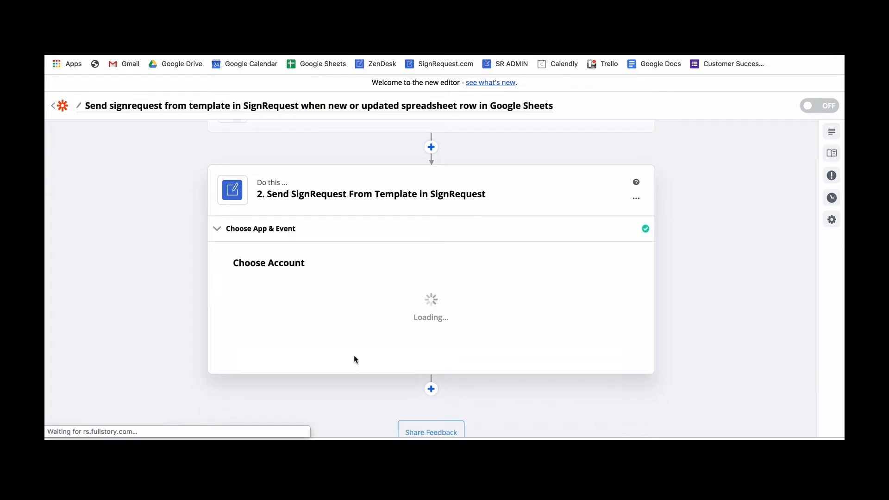
{"action": "left_click", "coordinate": [274, 305]}
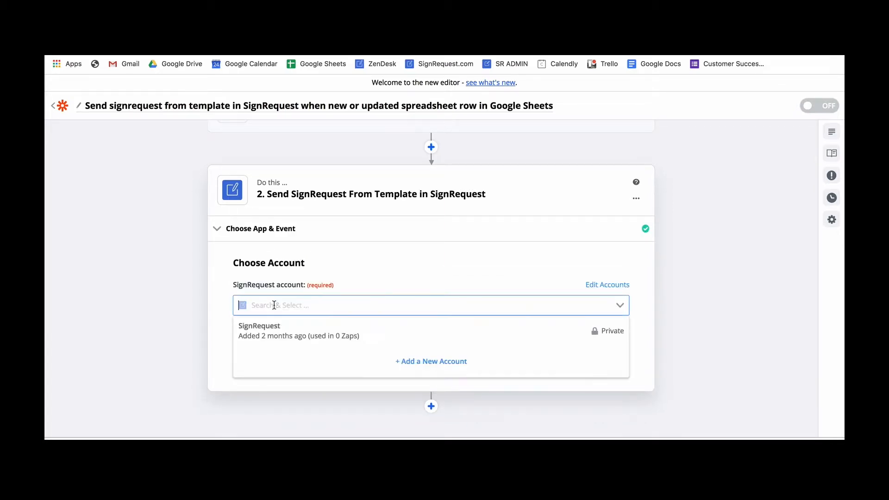
{"action": "left_click", "coordinate": [264, 327]}
{"action": "left_click", "coordinate": [417, 356]}
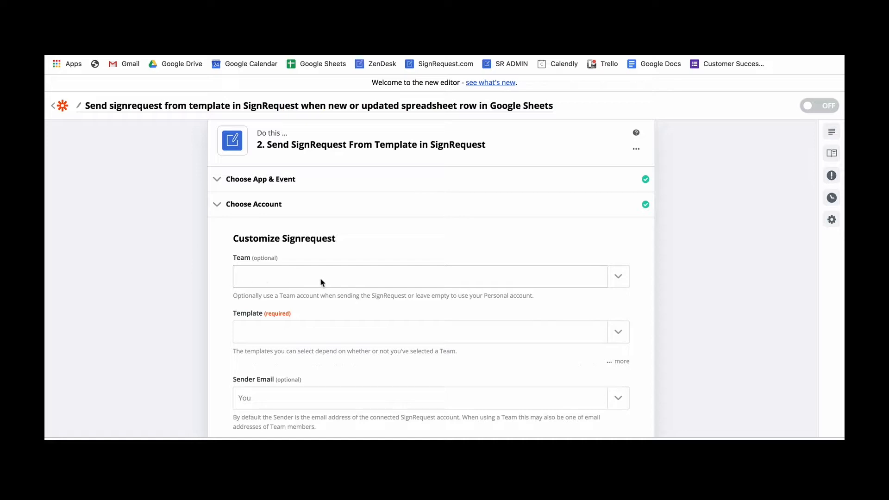
Set the action's team to Zapier and its template to Zapier Prefill Example.
{"action": "left_click", "coordinate": [277, 277]}
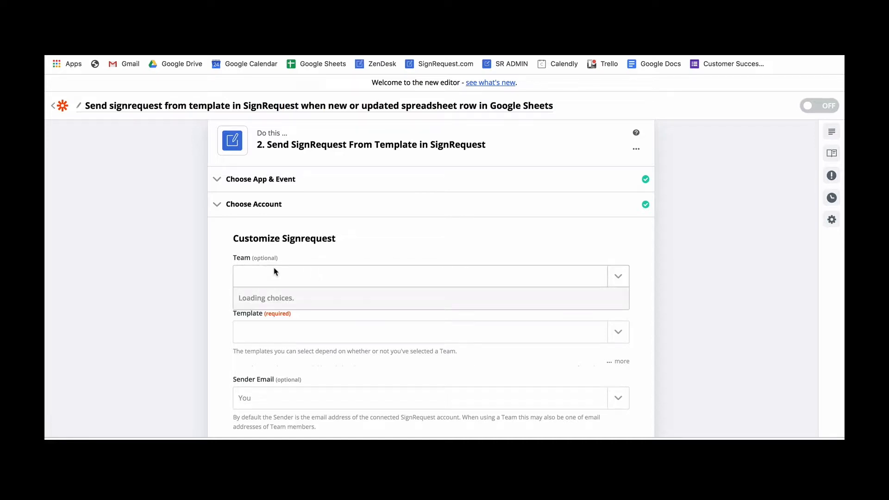
{"action": "left_click", "coordinate": [269, 342]}
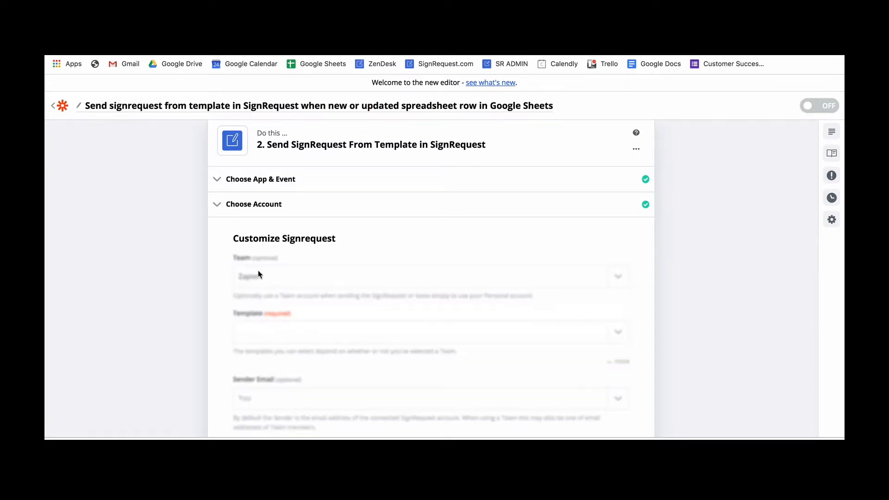
{"action": "scroll", "coordinate": [278, 315], "scroll_direction": "down", "scroll_amount": 1}
{"action": "left_click", "coordinate": [276, 320]}
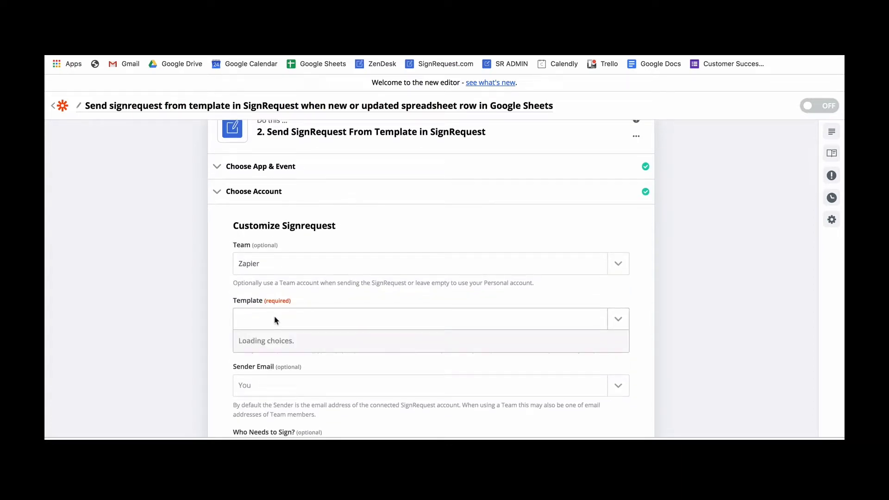
{"action": "scroll", "coordinate": [275, 318], "scroll_direction": "down", "scroll_amount": 1}
{"action": "scroll", "coordinate": [274, 316], "scroll_direction": "up", "scroll_amount": 1}
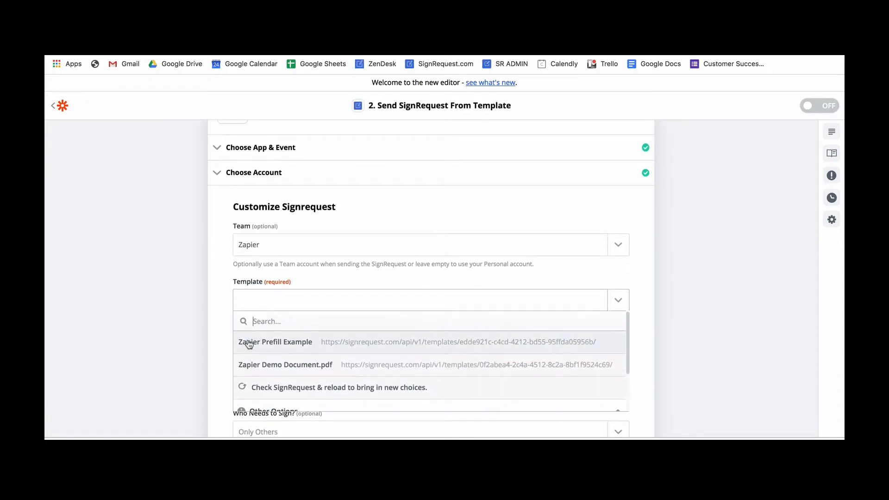
{"action": "left_click", "coordinate": [306, 345]}
Map the Signer Email field to the contact_1_email column and check that column in the Zapier Prefill Demo sheet.
{"action": "scroll", "coordinate": [297, 343], "scroll_direction": "down", "scroll_amount": 7}
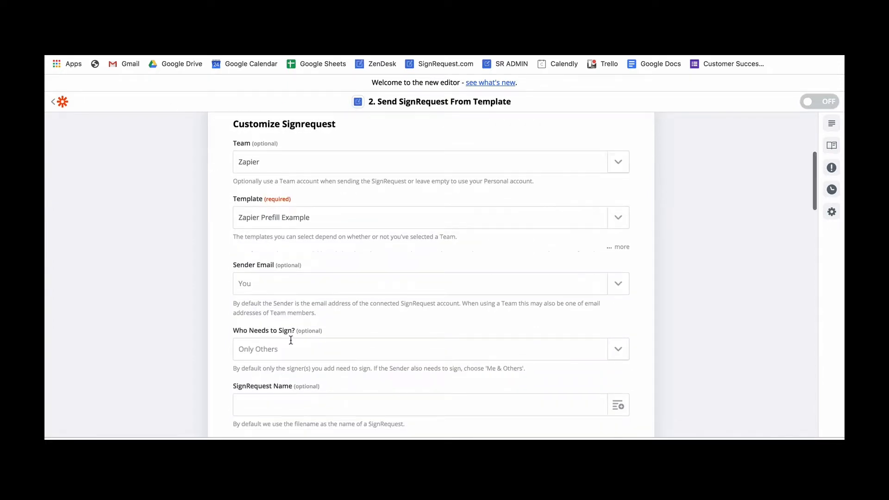
{"action": "scroll", "coordinate": [290, 343], "scroll_direction": "down", "scroll_amount": 5}
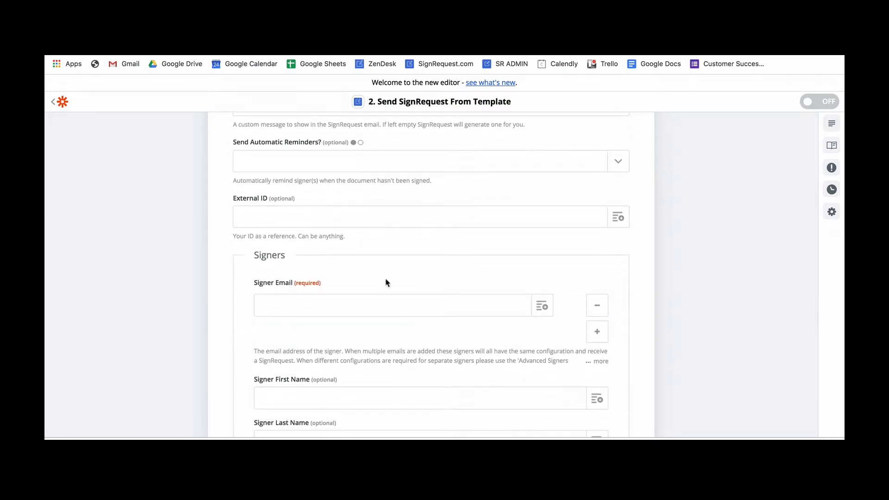
{"action": "left_click", "coordinate": [547, 312]}
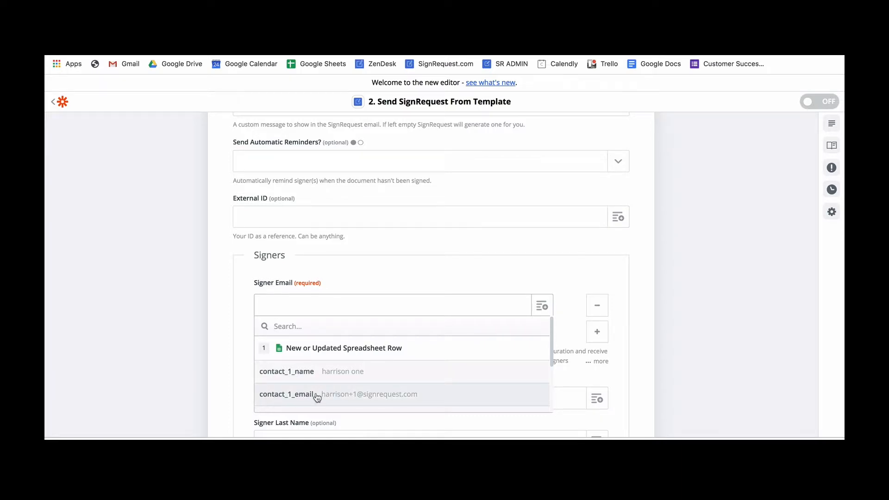
{"action": "left_click", "coordinate": [343, 398]}
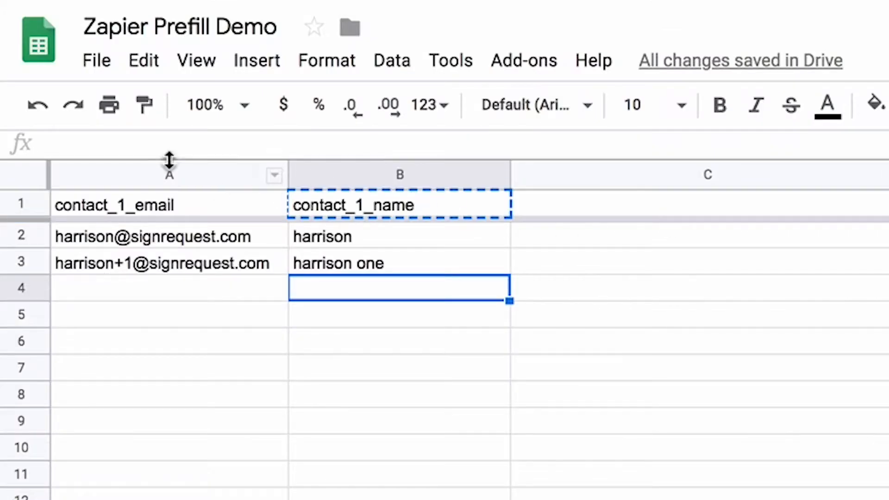
{"action": "left_click", "coordinate": [169, 173]}
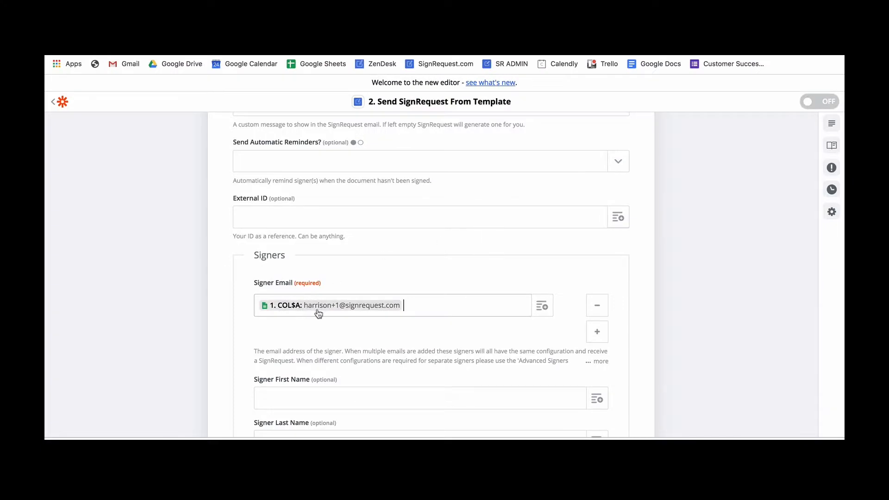
Expand the Advanced Tags Prefill help and copy the example's opening bracket and customer_name entry, without the trailing comma, into that field.
{"action": "scroll", "coordinate": [319, 314], "scroll_direction": "down", "scroll_amount": 10}
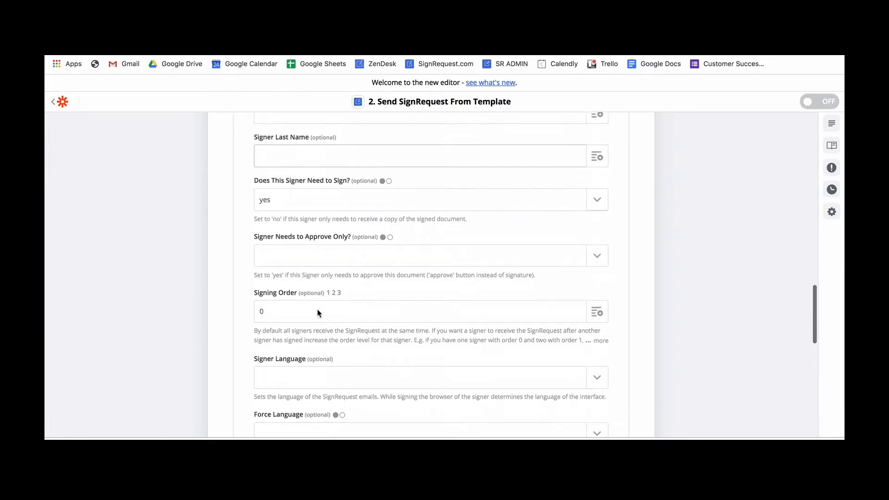
{"action": "scroll", "coordinate": [318, 313], "scroll_direction": "down", "scroll_amount": 10}
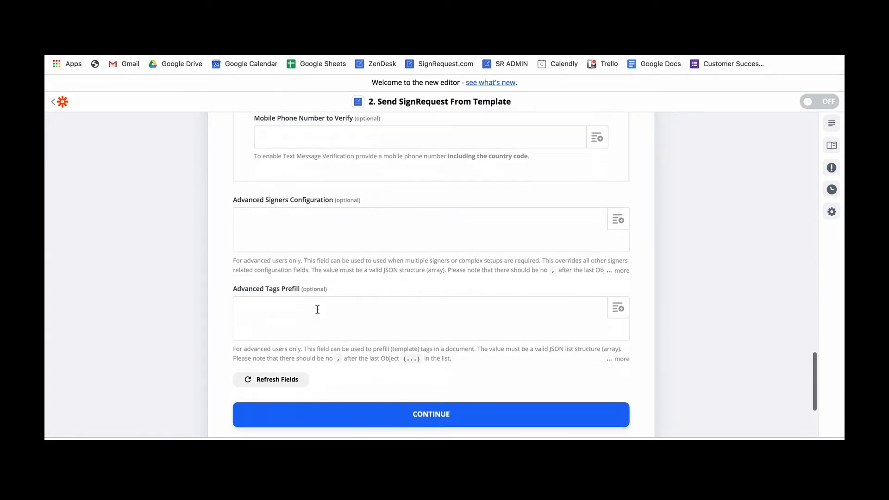
{"action": "left_click", "coordinate": [622, 360]}
{"action": "scroll", "coordinate": [626, 363], "scroll_direction": "down", "scroll_amount": 3}
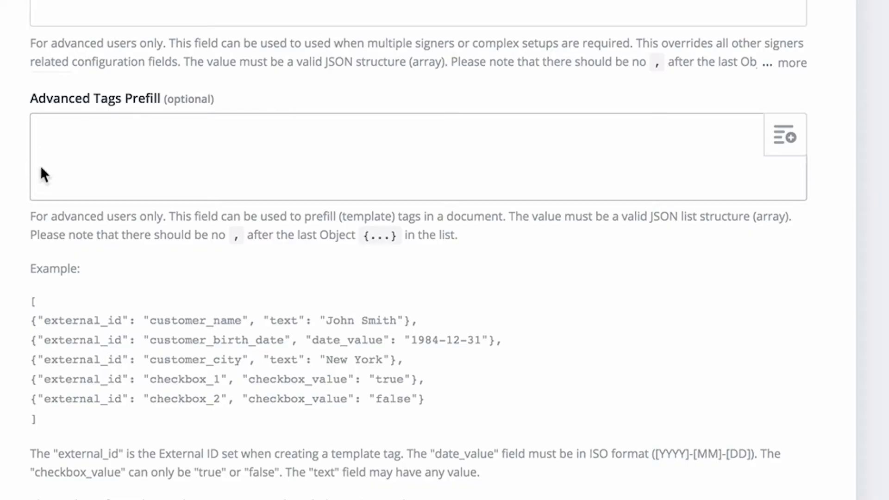
{"action": "left_click_drag", "start_coordinate": [29, 299], "coordinate": [376, 311]}
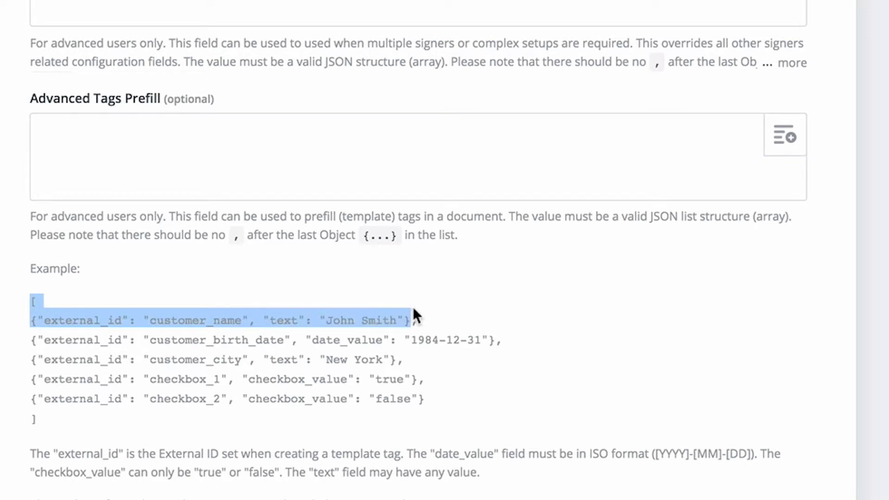
{"action": "left_click", "coordinate": [312, 152]}
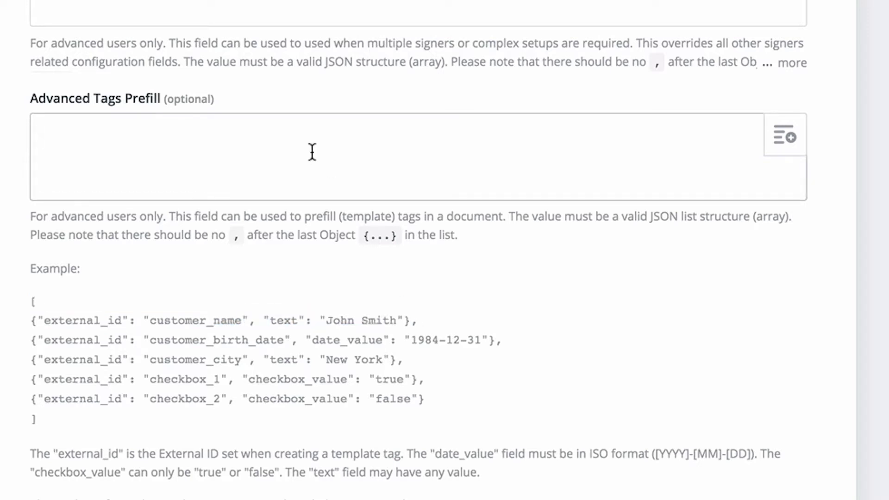
{"action": "type", "text": "[ {\"external_id\": \"customer_name\", \"text\": \"John Smith\"}"}
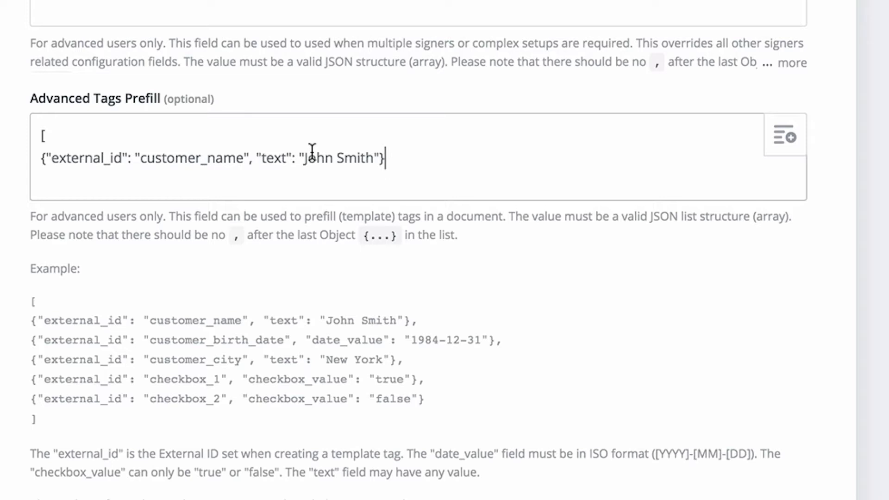
Close the Advanced Tags Prefill JSON array with a ] on a new line, leaving no comma after the entry.
{"action": "left_click_drag", "start_coordinate": [409, 321], "coordinate": [417, 323]}
{"action": "left_click", "coordinate": [412, 319]}
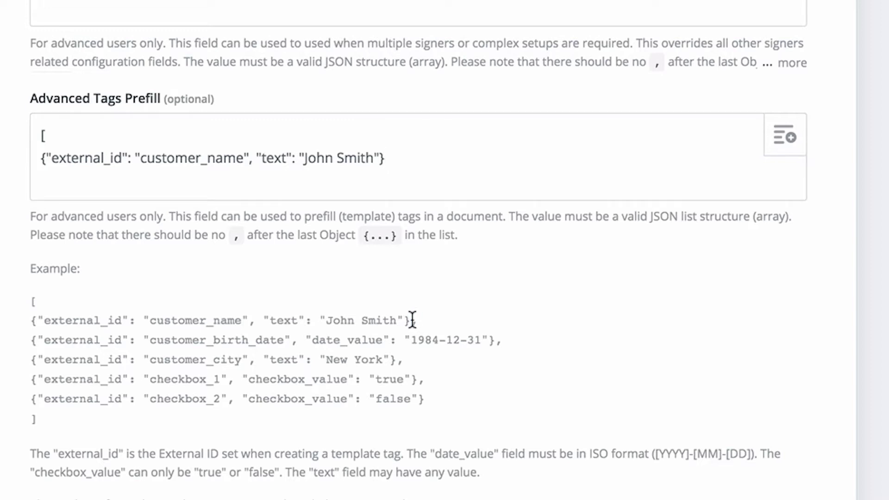
{"action": "left_click", "coordinate": [411, 157]}
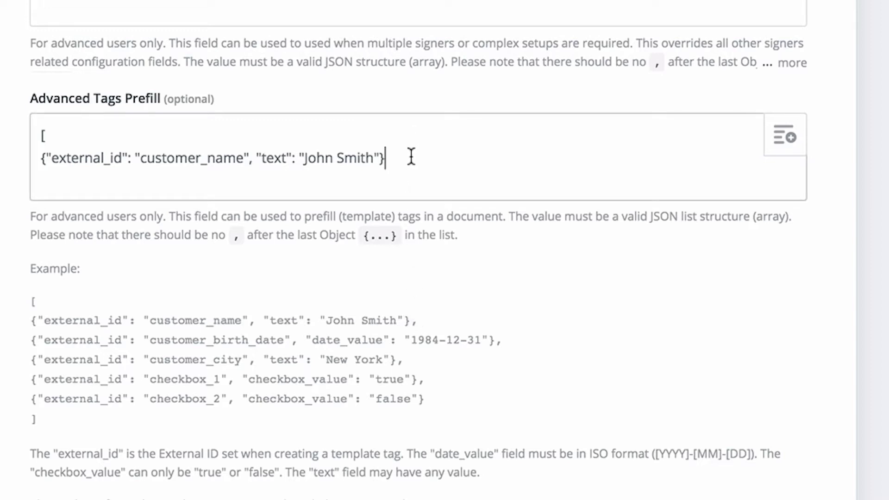
{"action": "key", "text": "Return"}
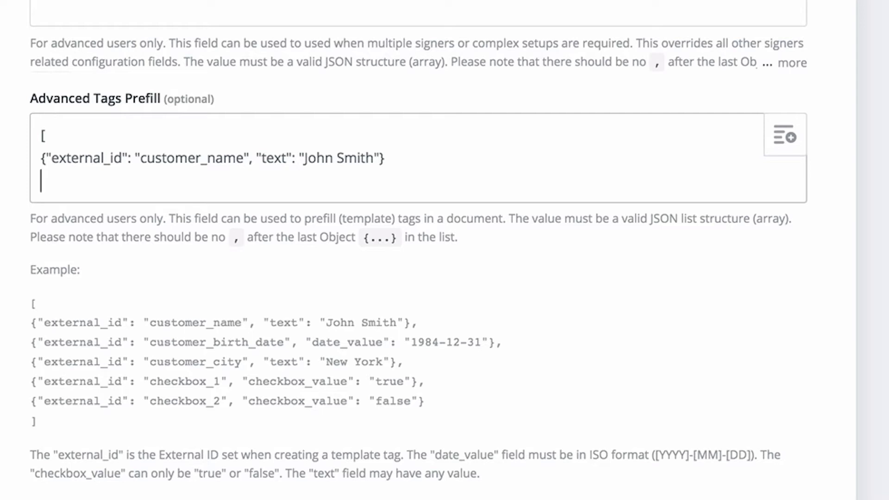
{"action": "type", "text": "]"}
{"action": "left_click_drag", "start_coordinate": [69, 179], "coordinate": [30, 176]}
{"action": "left_click", "coordinate": [93, 176]}
Replace the customer_name external_id in the prefill JSON with contact_1_name, matching the column header in the Zapier Prefill Demo sheet.
{"action": "left_click_drag", "start_coordinate": [140, 158], "coordinate": [245, 167]}
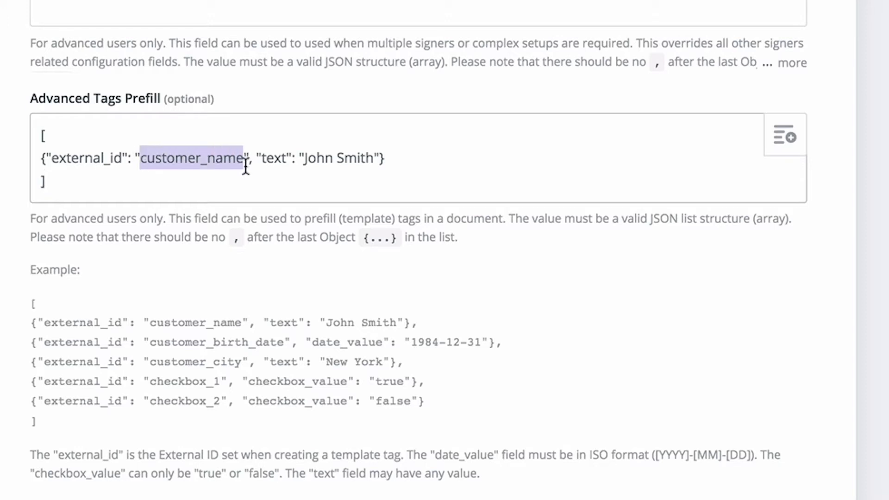
{"action": "key", "text": "BackSpace"}
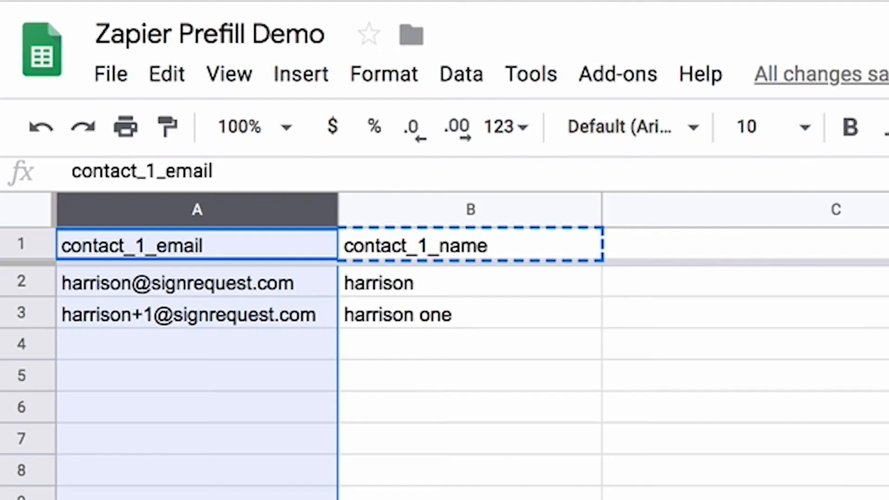
{"action": "left_click", "coordinate": [169, 278]}
{"action": "left_click", "coordinate": [371, 247]}
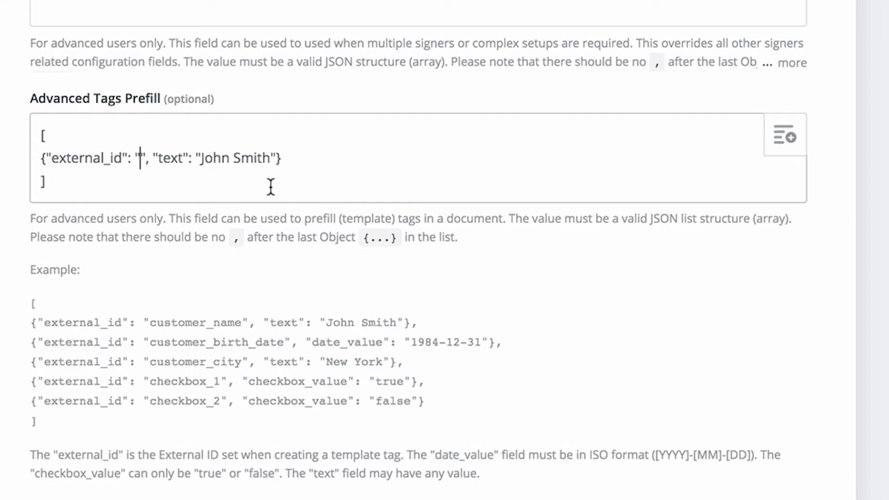
{"action": "type", "text": "contact_1_name"}
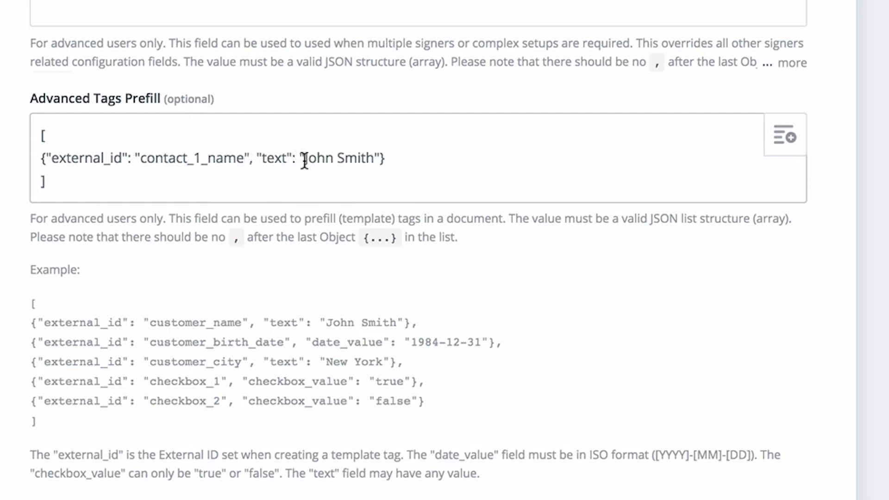
Replace the sample name in the prefill entry's text value with the contact_1_name column from the spreadsheet row, keeping the surrounding quotes.
{"action": "left_click_drag", "start_coordinate": [304, 158], "coordinate": [372, 165]}
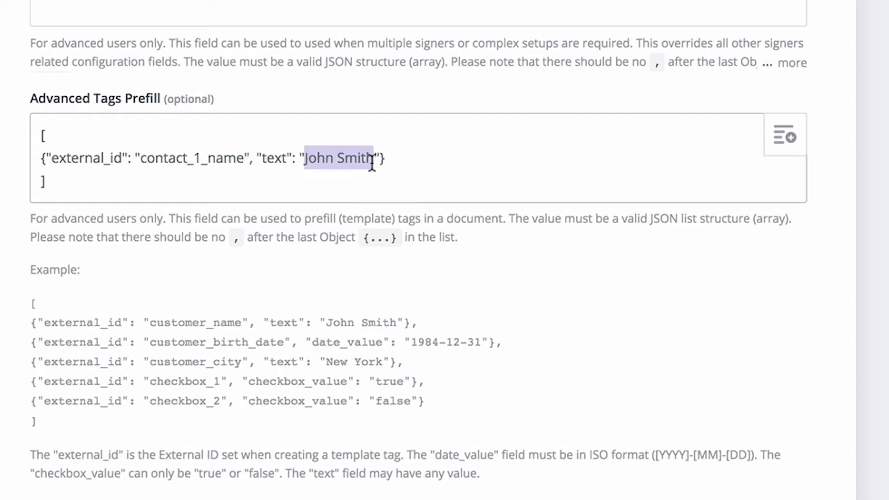
{"action": "key", "text": "BackSpace"}
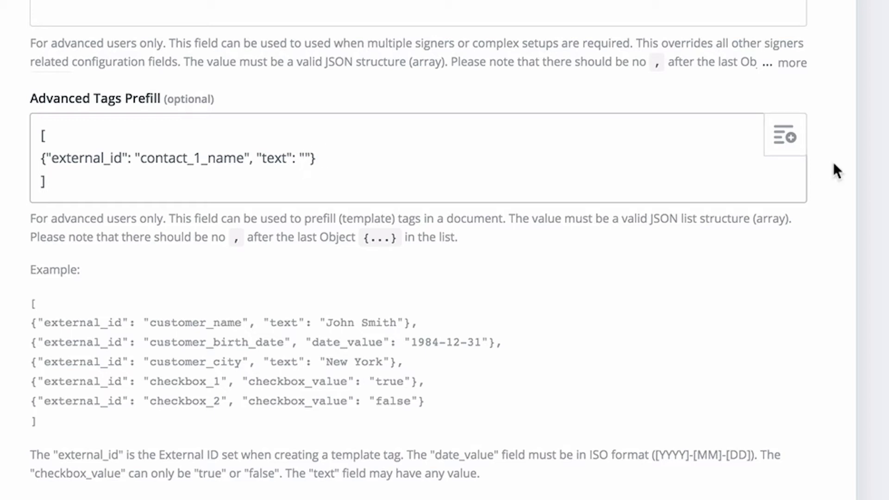
{"action": "left_click", "coordinate": [784, 150]}
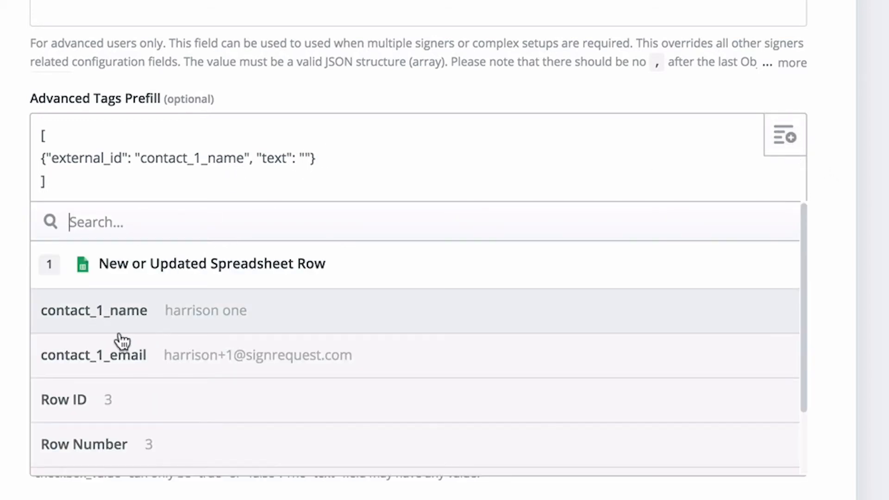
{"action": "left_click", "coordinate": [191, 318]}
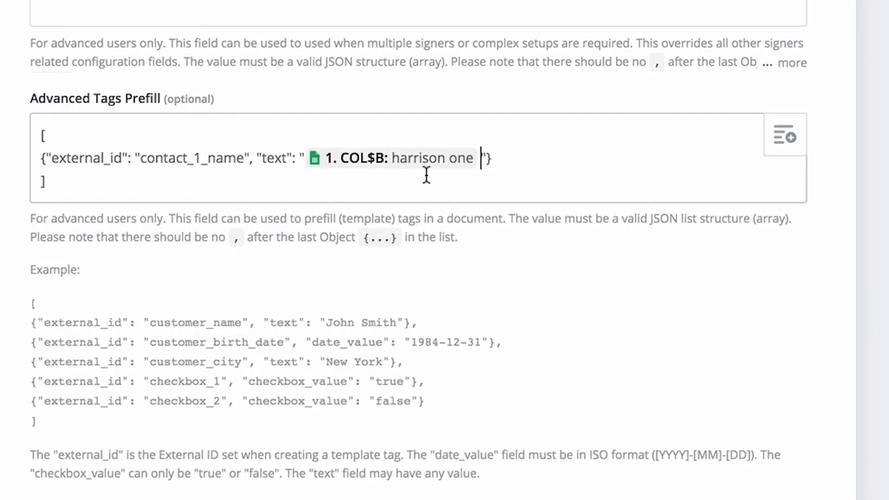
Finish customizing the SignRequest action, send a test SignRequest and review the returned test data.
{"action": "scroll", "coordinate": [410, 232], "scroll_direction": "down", "scroll_amount": 7}
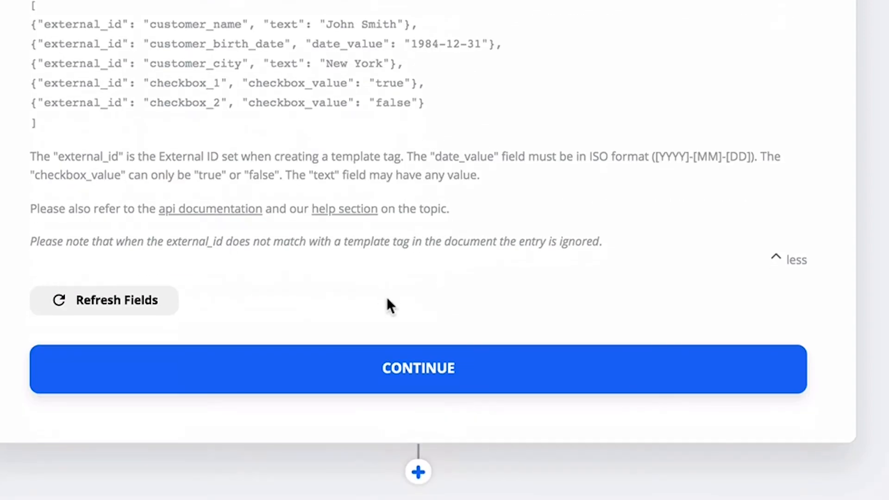
{"action": "left_click", "coordinate": [391, 366]}
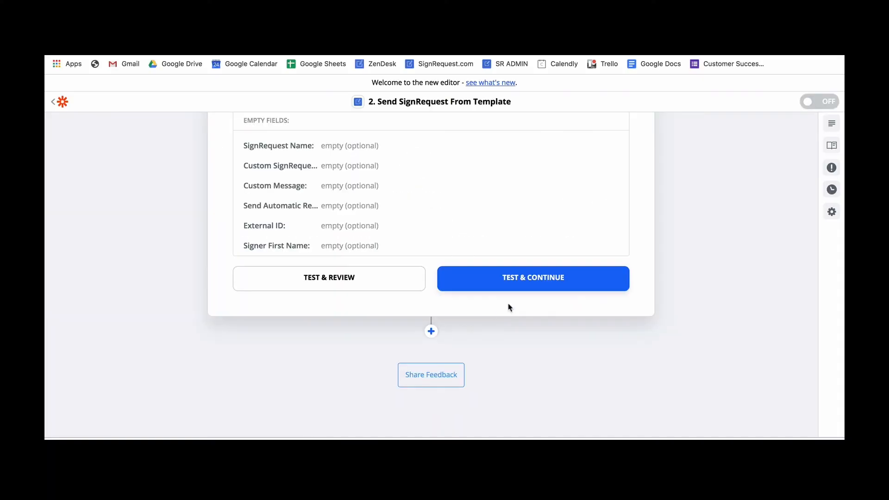
{"action": "left_click", "coordinate": [510, 289]}
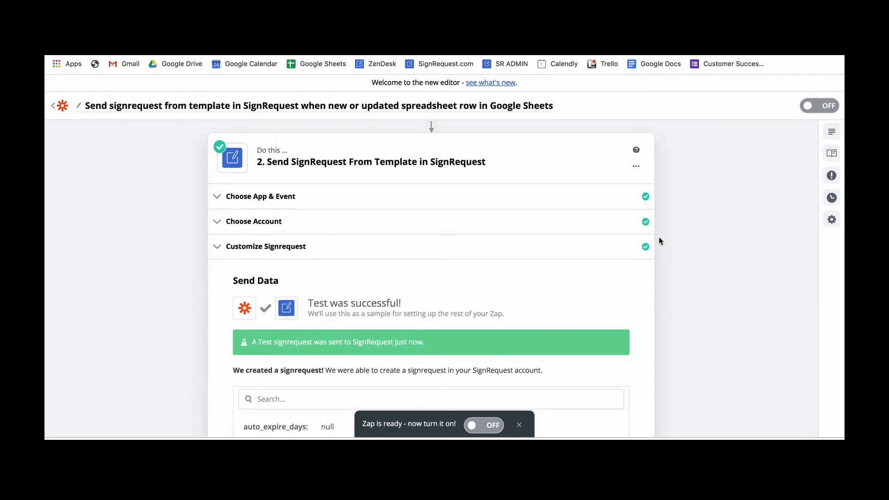
{"action": "scroll", "coordinate": [661, 241], "scroll_direction": "down", "scroll_amount": 2}
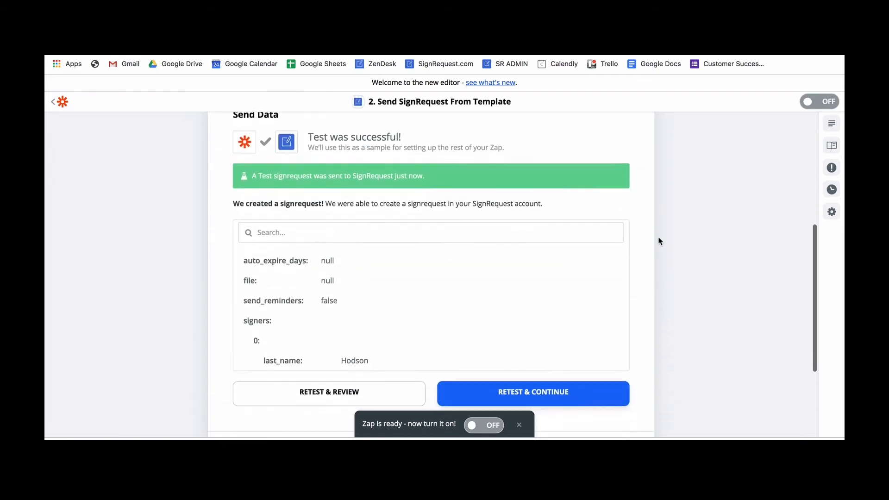
{"action": "scroll", "coordinate": [552, 225], "scroll_direction": "up", "scroll_amount": 1}
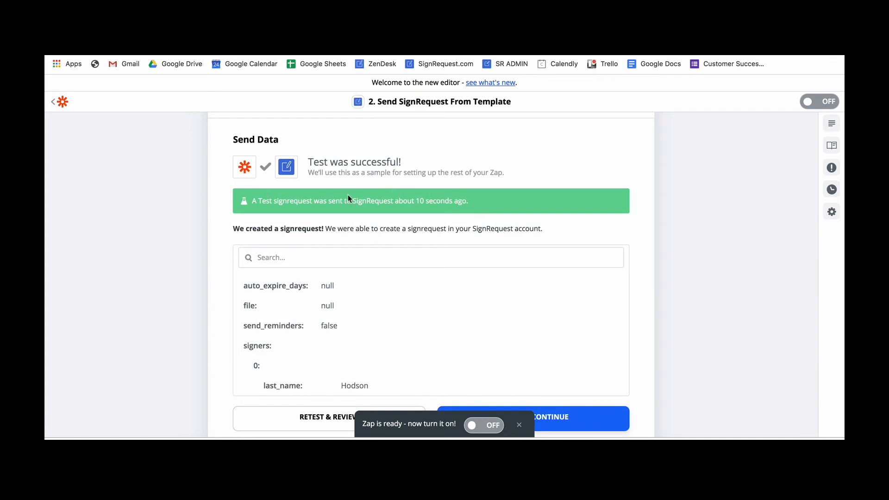
In Gmail, open the document from the Prefill via Zapier Example email and check its prefilled Name field.
{"action": "scroll", "coordinate": [378, 226], "scroll_direction": "down", "scroll_amount": 4}
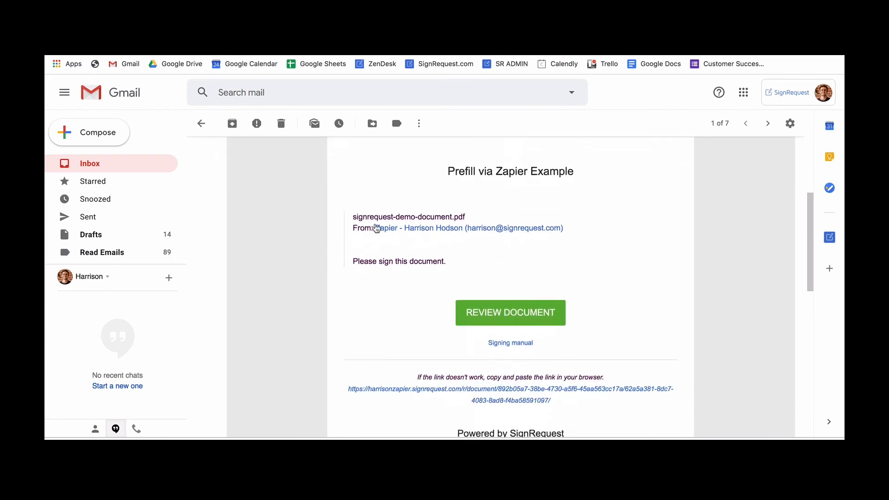
{"action": "scroll", "coordinate": [377, 226], "scroll_direction": "up", "scroll_amount": 1}
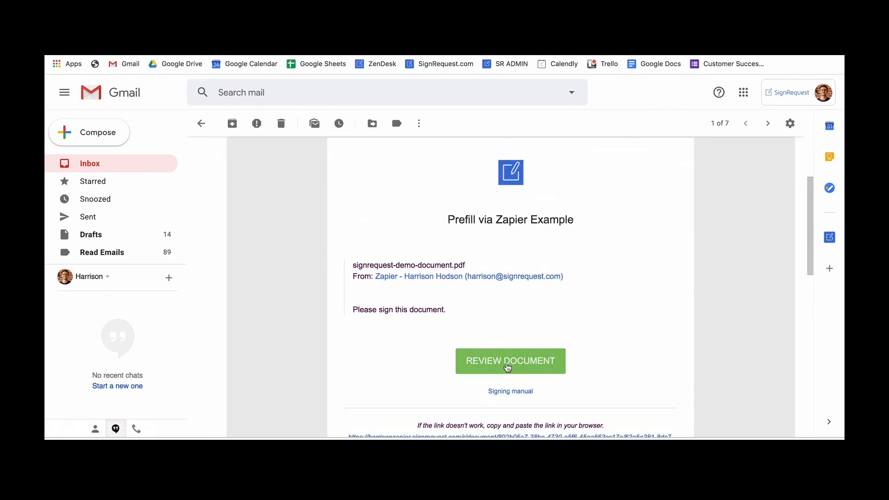
{"action": "left_click", "coordinate": [508, 369]}
{"action": "scroll", "coordinate": [444, 399], "scroll_direction": "down", "scroll_amount": 3}
{"action": "left_click", "coordinate": [444, 400]}
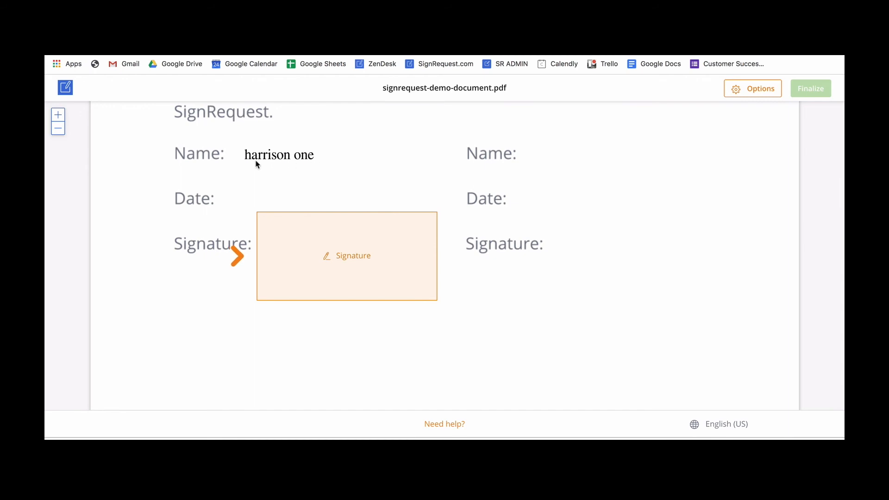
{"action": "scroll", "coordinate": [292, 171], "scroll_direction": "up", "scroll_amount": 2}
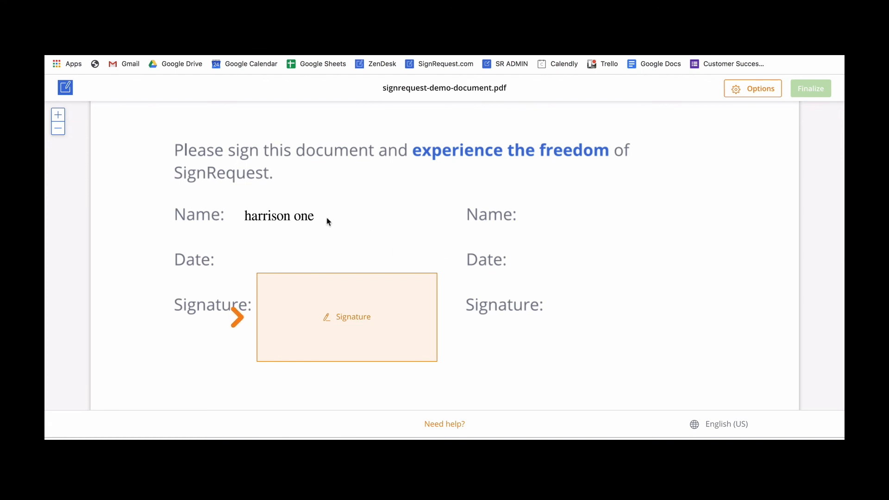
{"action": "scroll", "coordinate": [291, 191], "scroll_direction": "up", "scroll_amount": 1}
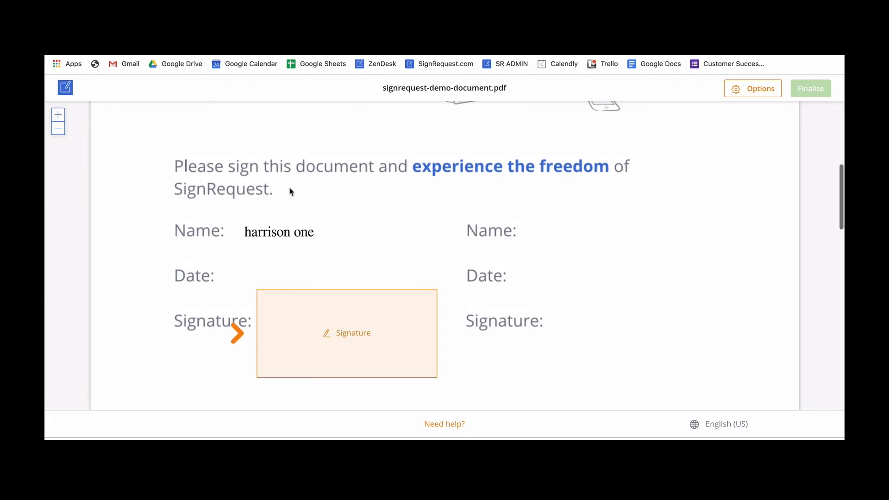